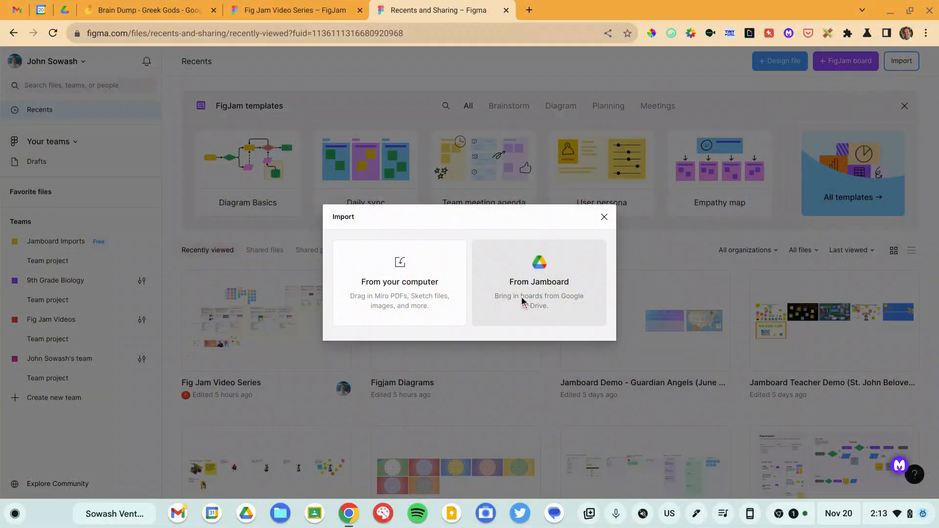
Connect FigJam's Jamboard import to Google Drive and approve access on the Google consent window
click(523, 301)
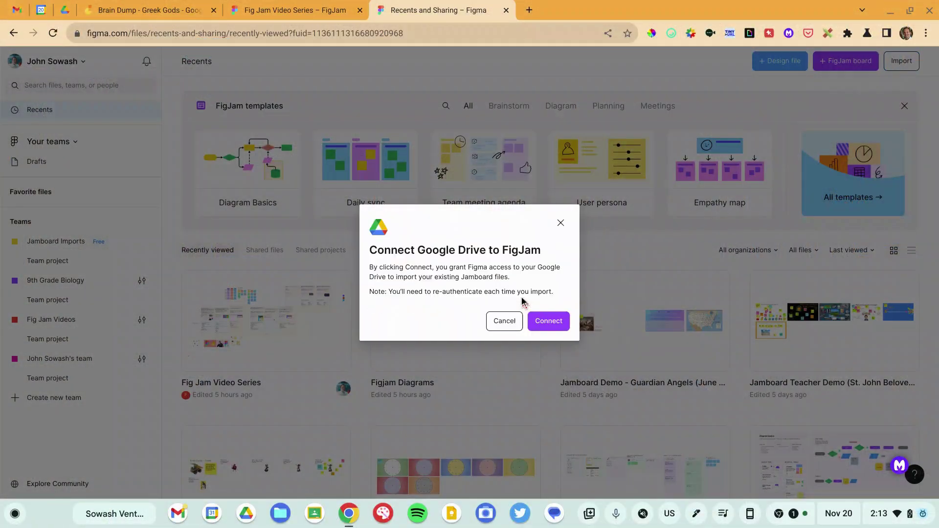
click(548, 320)
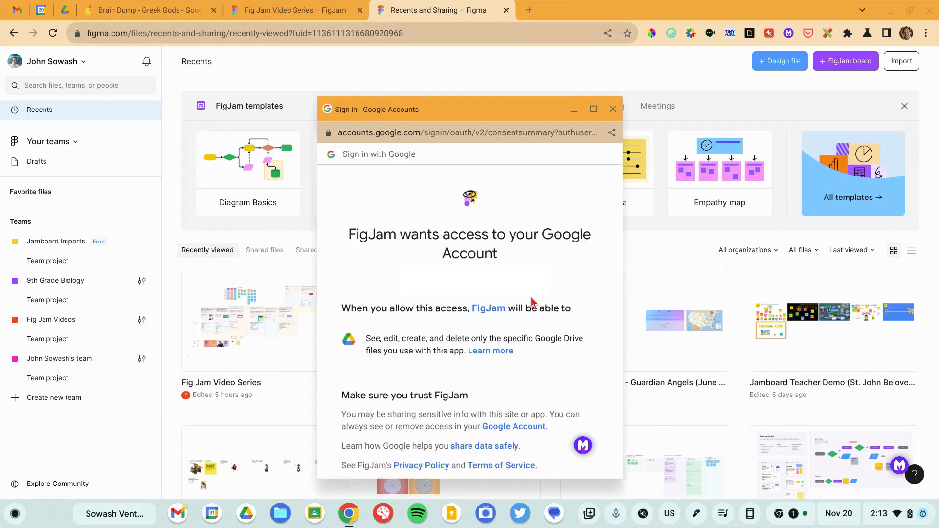
scroll(533, 301, down, 3)
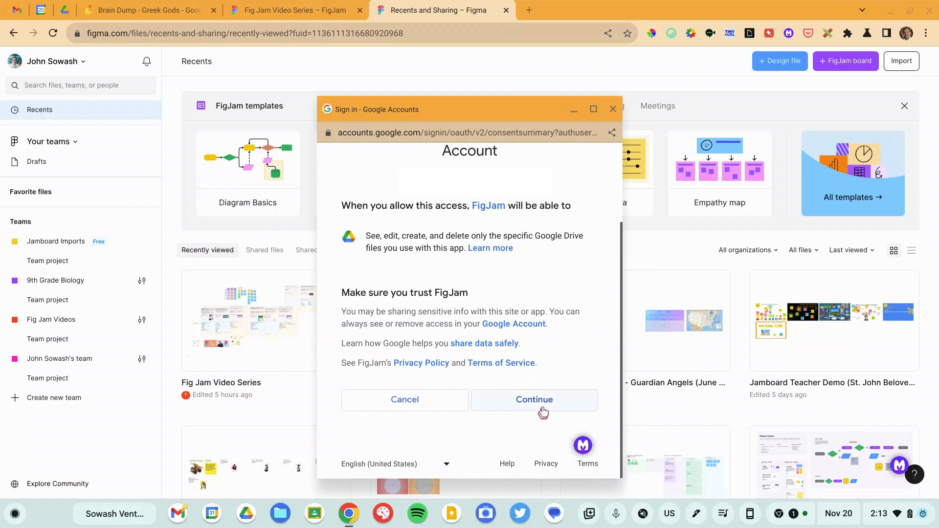
click(549, 402)
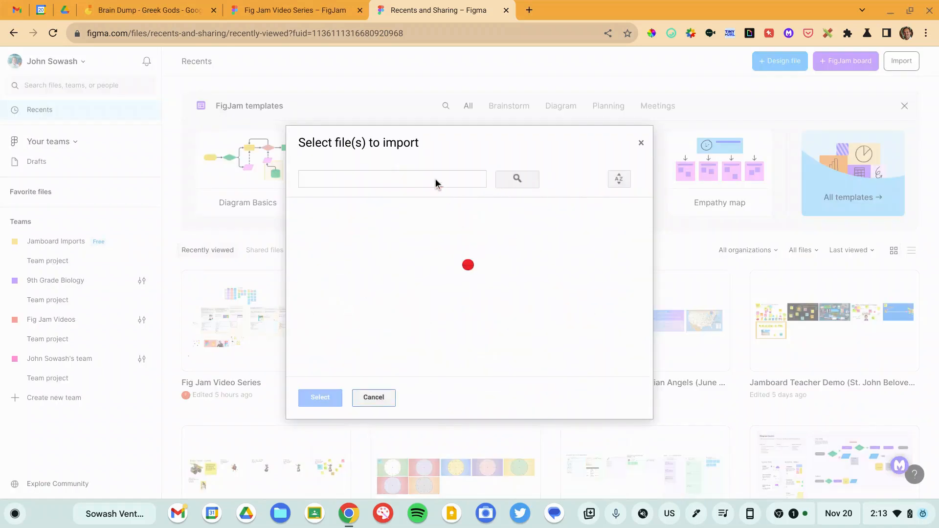
Search Drive for 'brain dump' and pick the Brain Dump - Greek Gods Jamboard to import
click(435, 178)
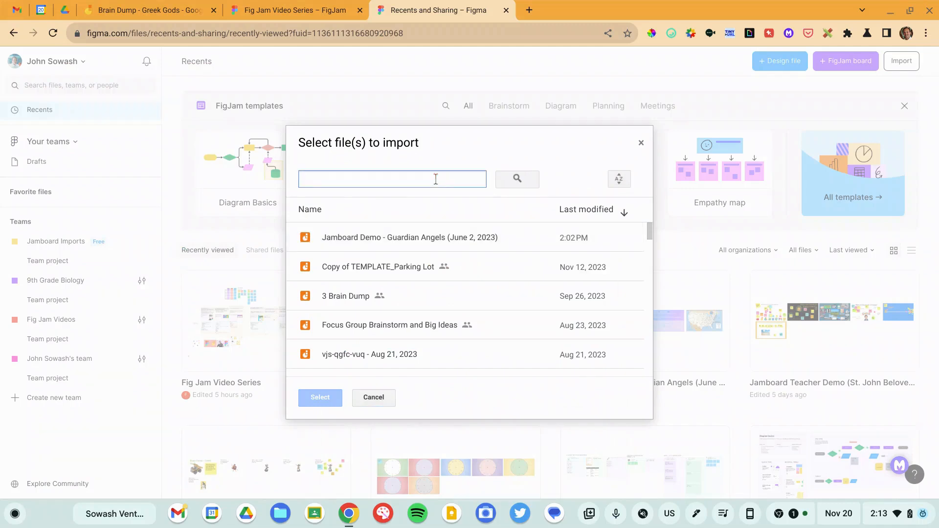
text(brain dump)
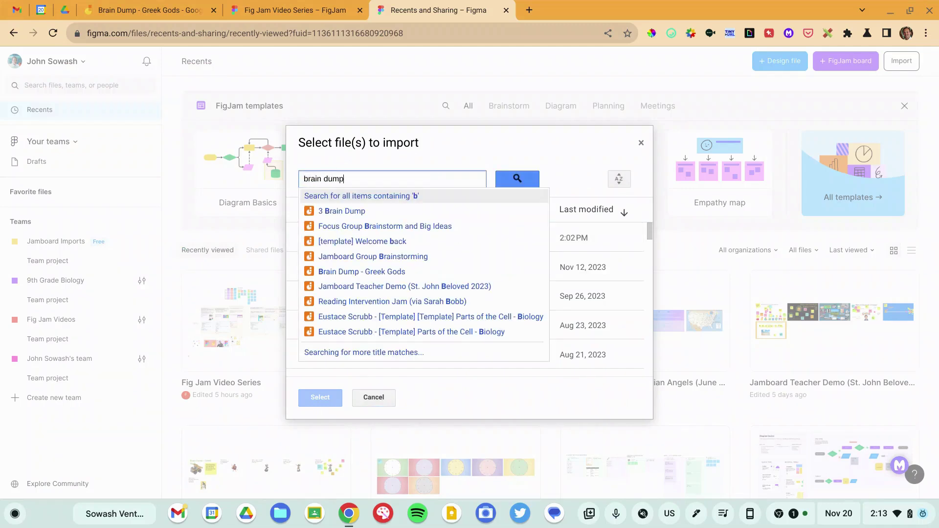
key(Return)
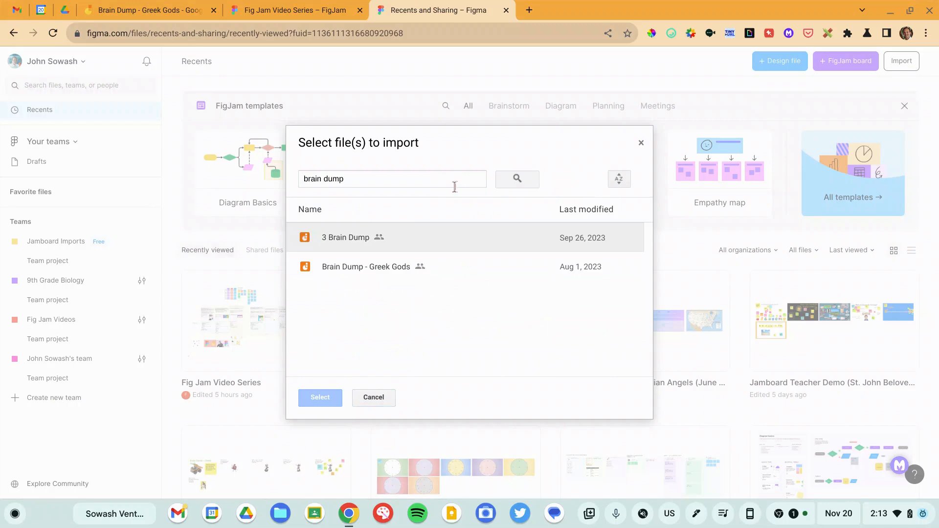
click(391, 267)
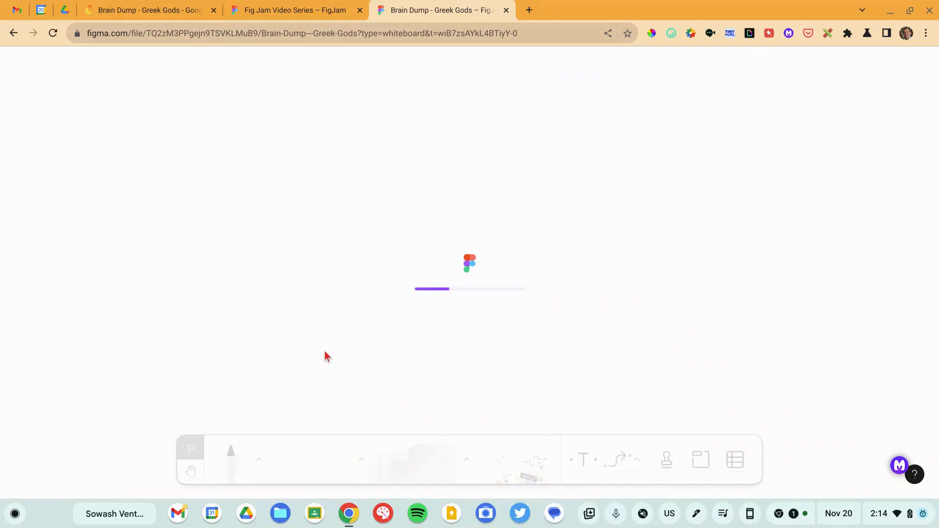
click(148, 10)
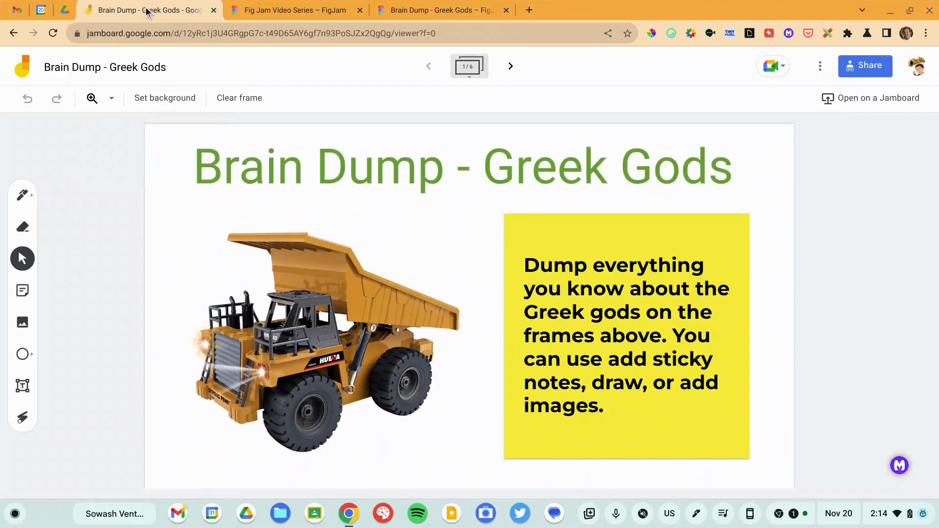
click(511, 69)
click(512, 68)
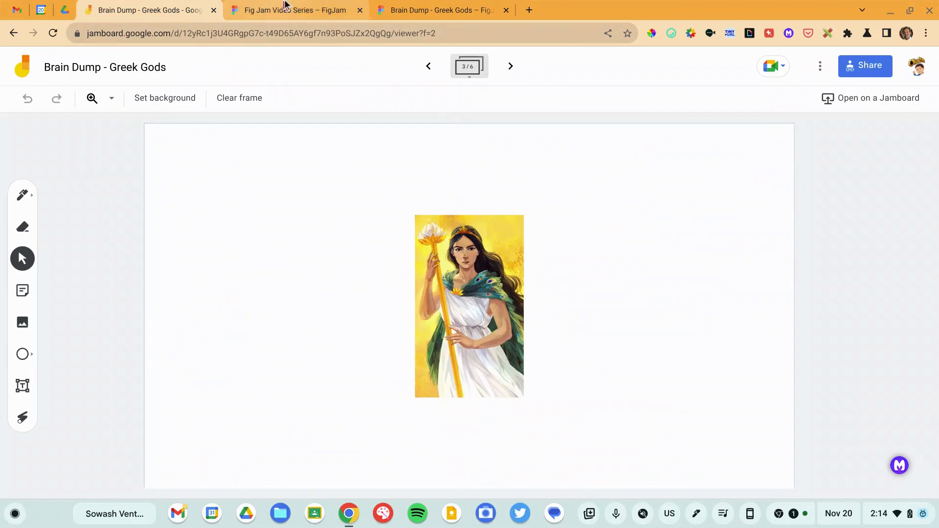
click(438, 10)
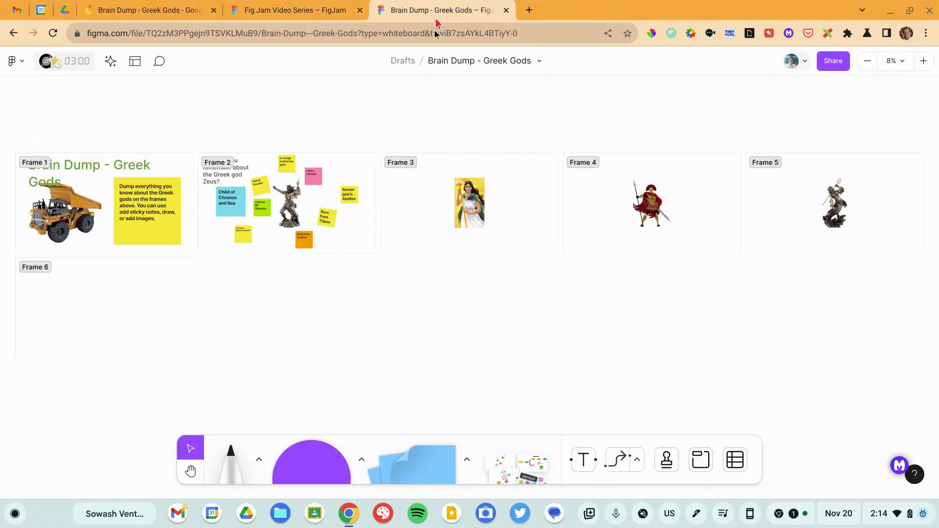
scroll(265, 232, left, 6)
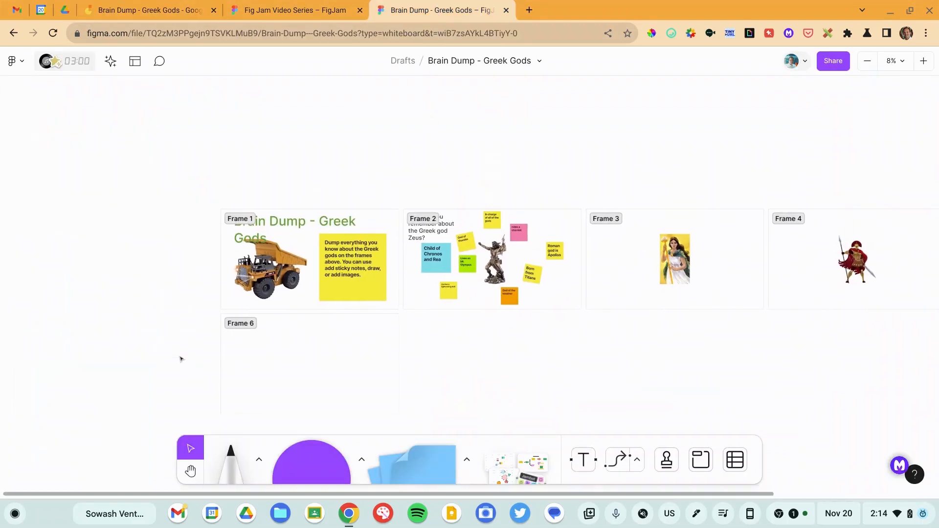
scroll(253, 323, up, 5)
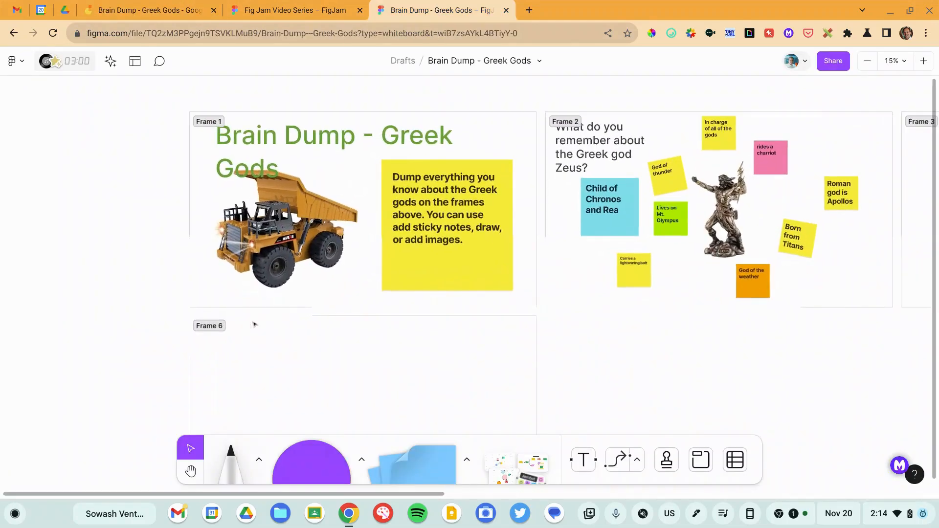
scroll(300, 290, up, 5)
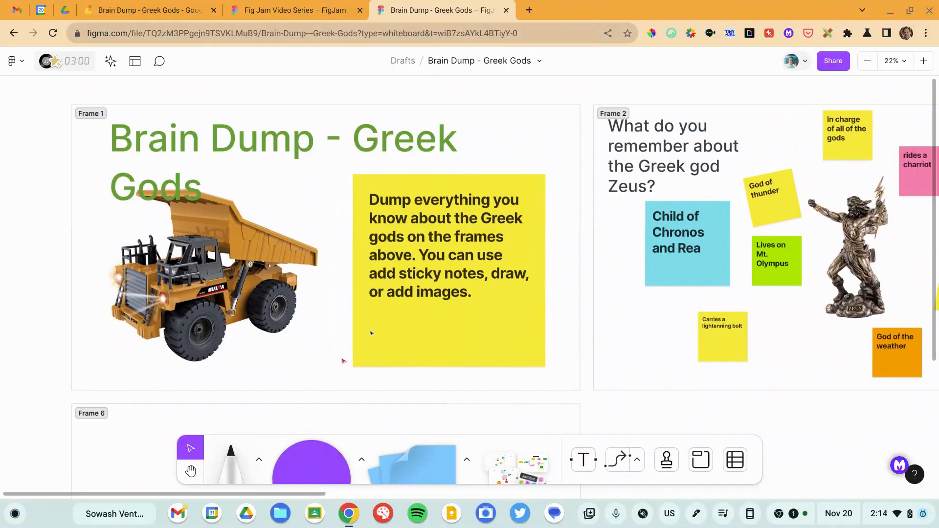
Resize the Brain Dump - Greek Gods title to one line and nudge the dump truck image
click(259, 163)
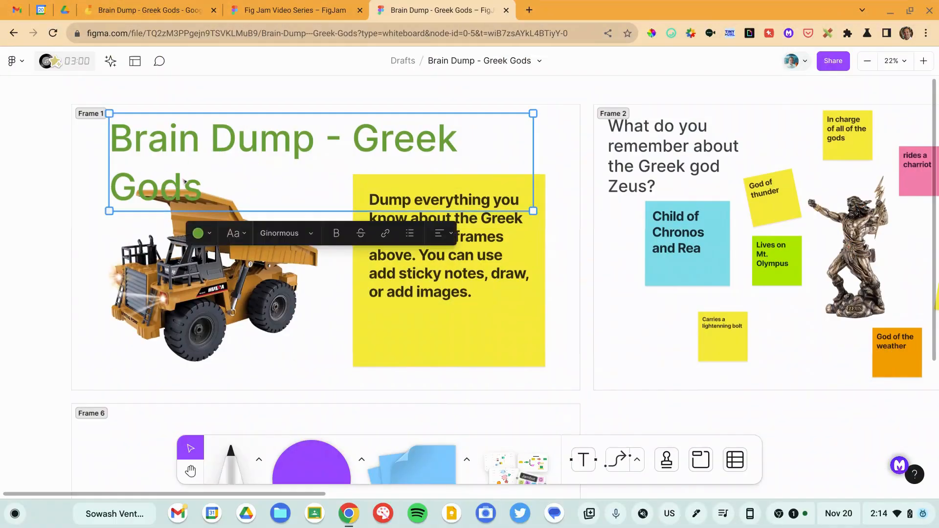
click(237, 233)
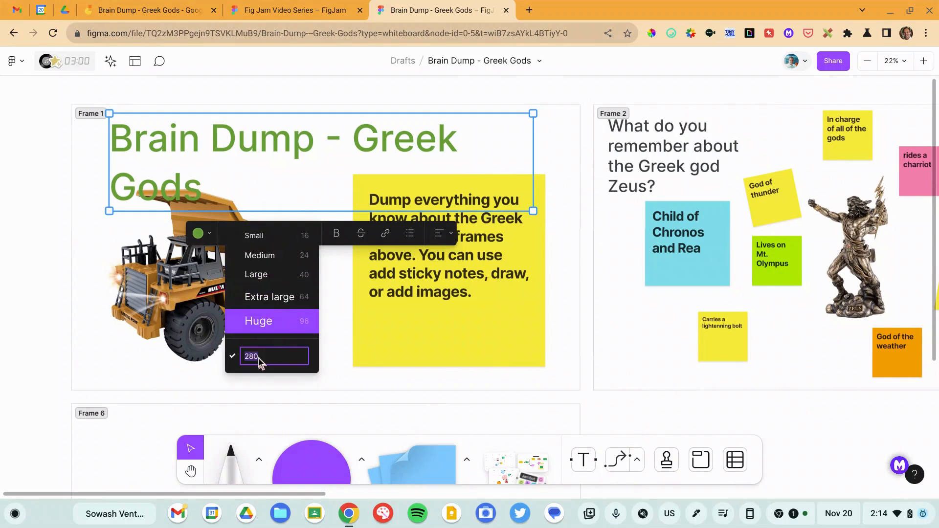
key(Return)
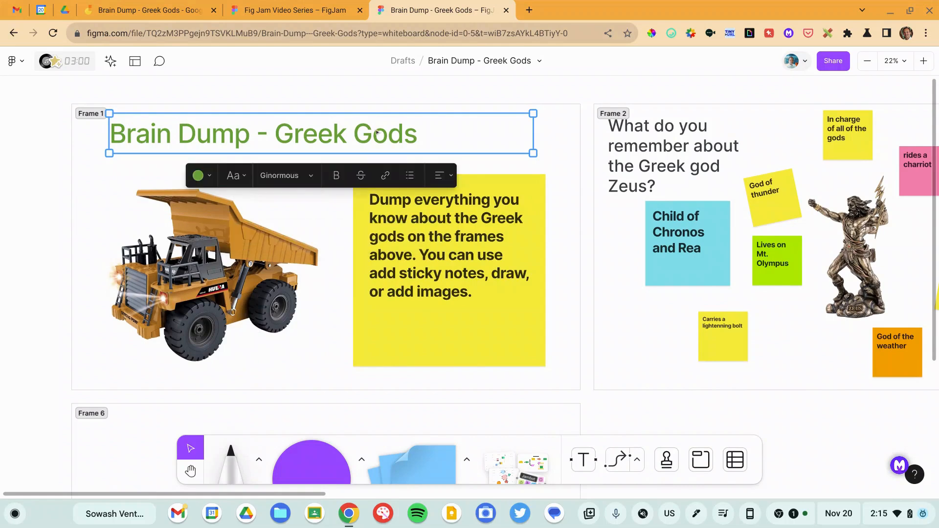
click(237, 250)
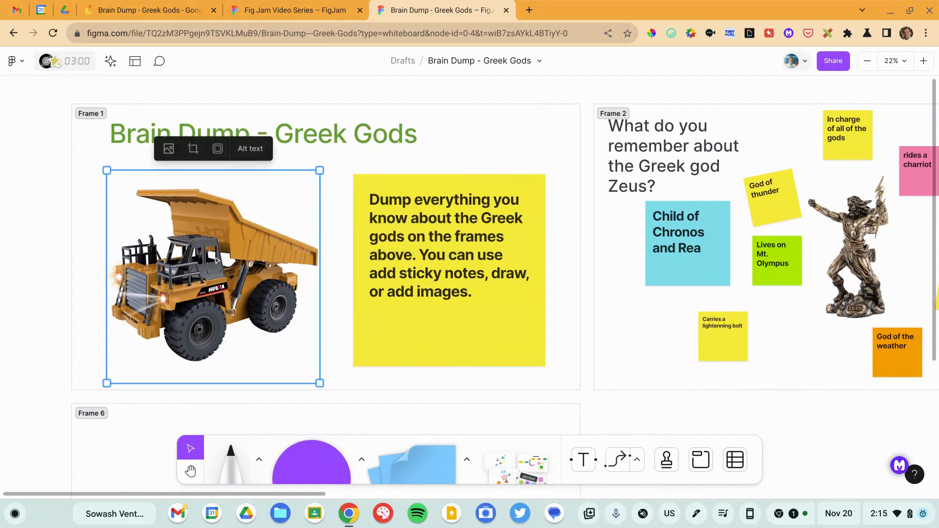
drag(236, 254, 219, 259)
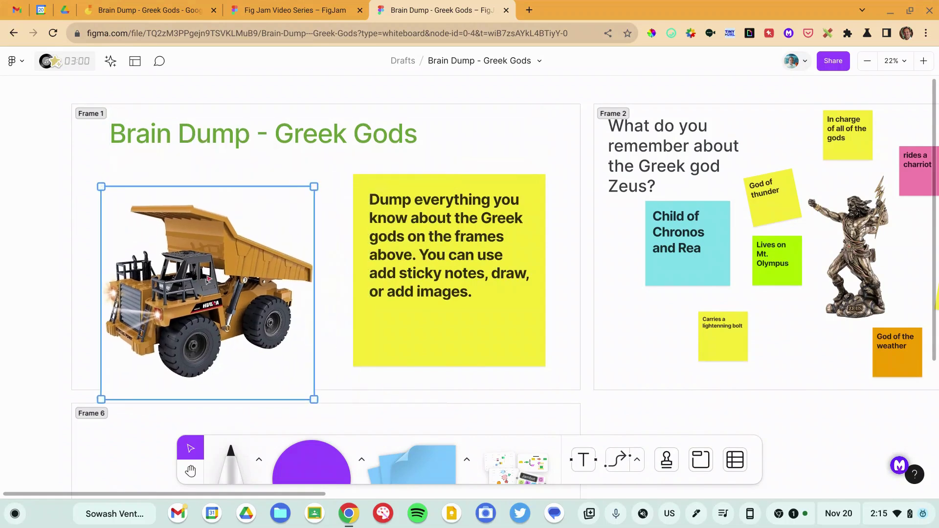
Recolour the yellow instruction sticky note to green
double_click(401, 263)
click(401, 260)
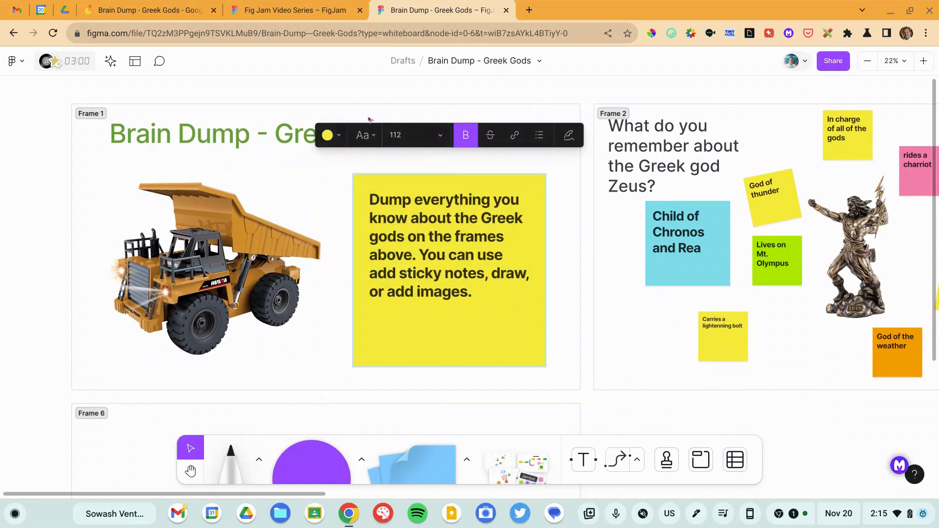
click(330, 135)
click(330, 107)
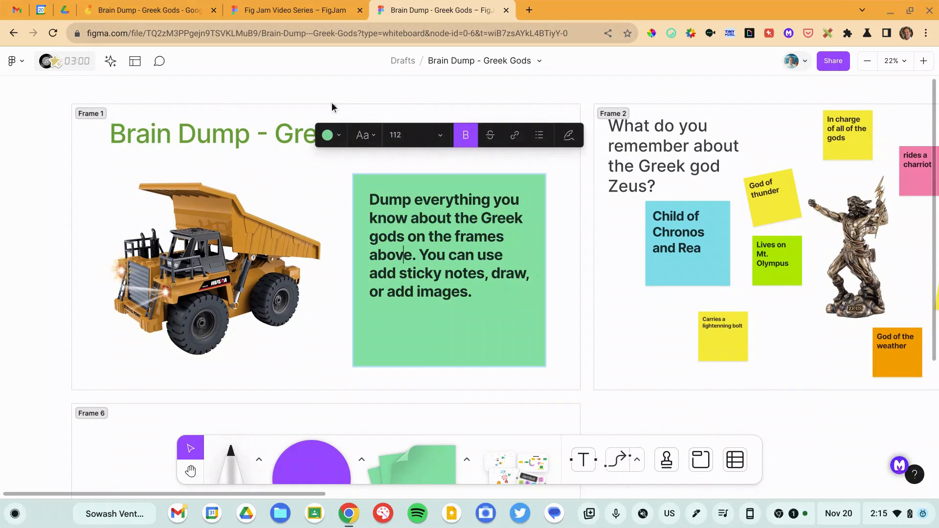
click(497, 103)
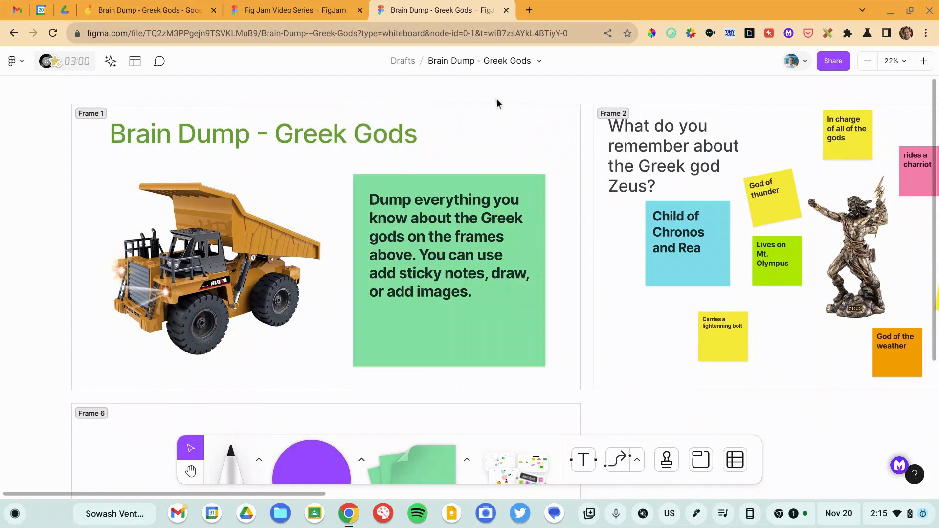
scroll(497, 99, right, 8)
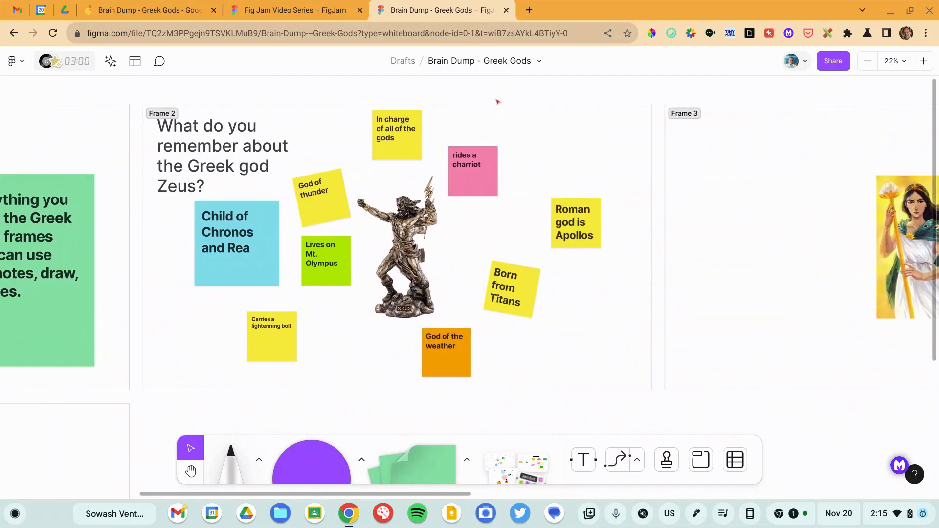
scroll(476, 169, up, 3)
Select the gods notes: In charge of all of the gods, rides a charriot, Roman god is Apollos, Born from Titans
click(363, 97)
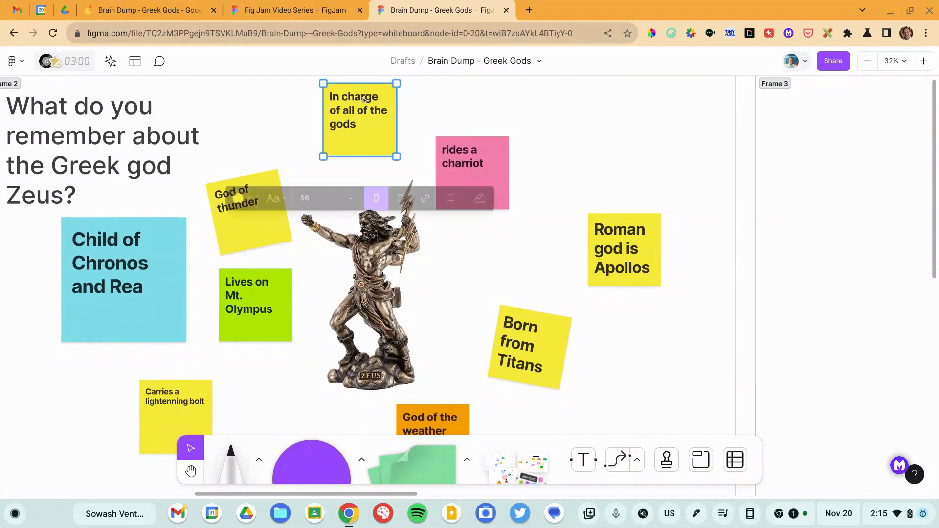
click(462, 161)
click(632, 250)
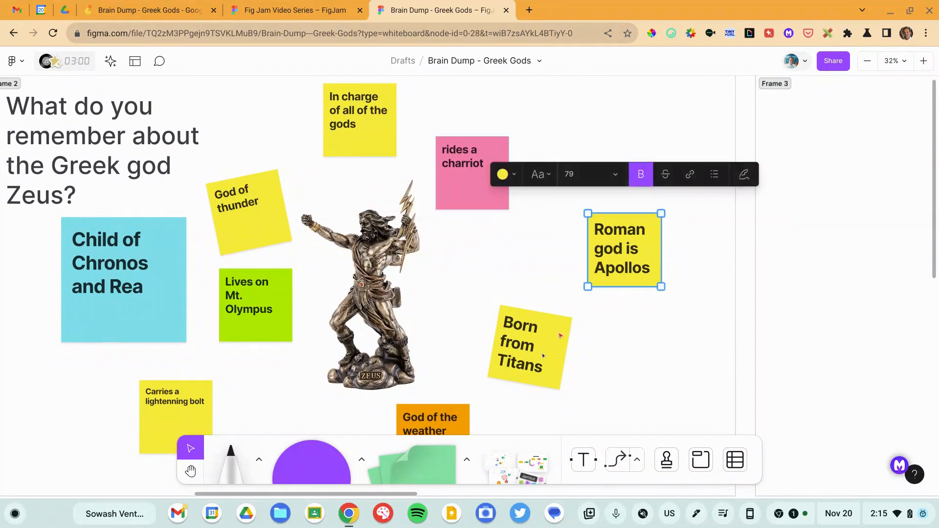
click(524, 371)
scroll(448, 416, down, 3)
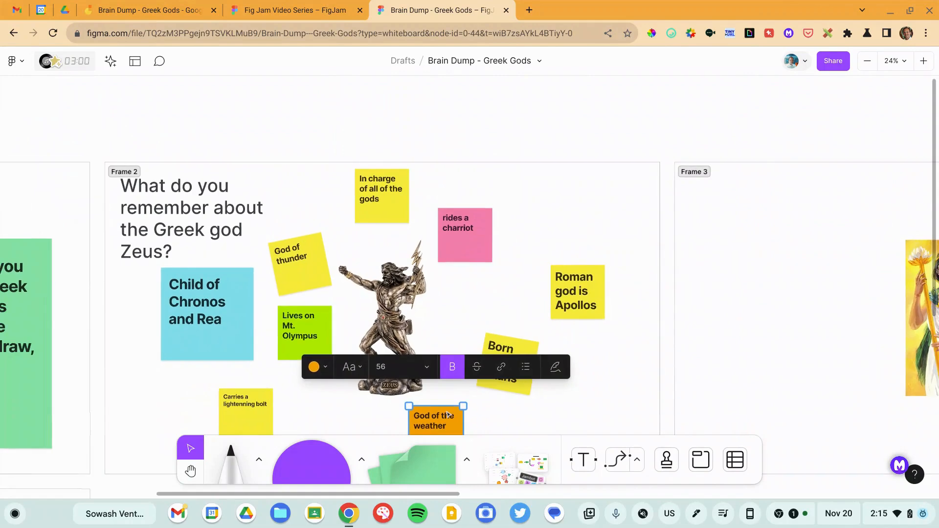
scroll(448, 416, down, 2)
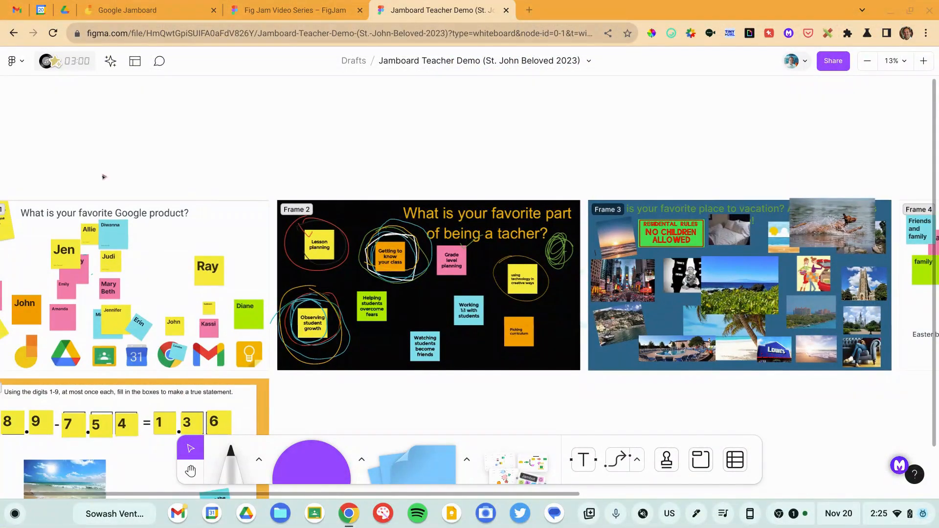
scroll(107, 272, up, 5)
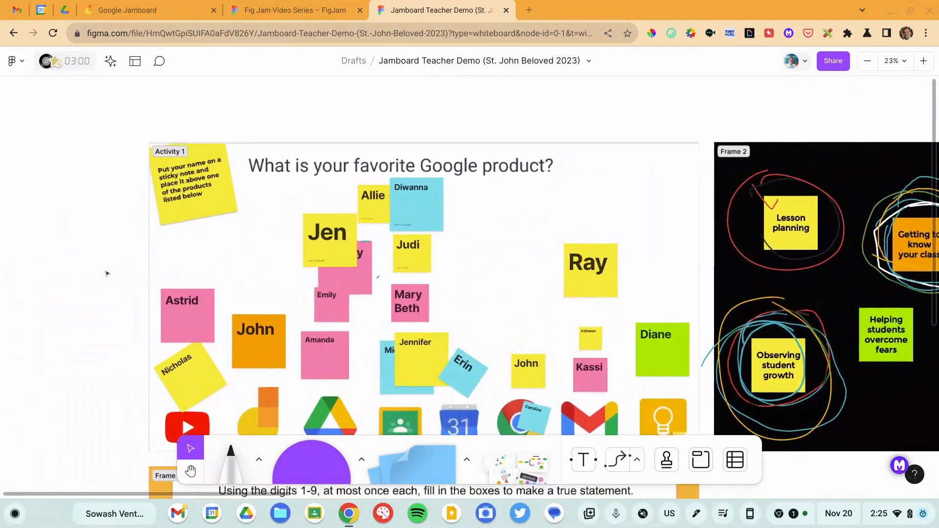
scroll(107, 273, right, 8)
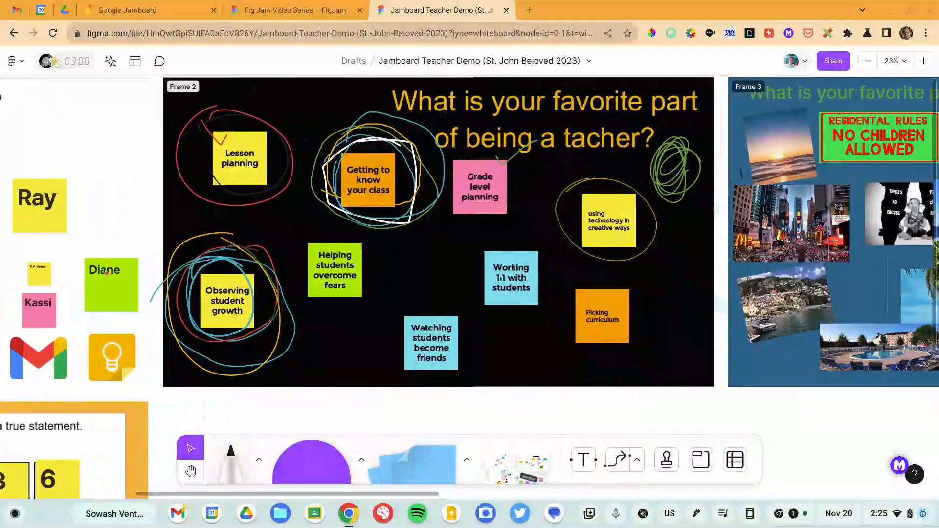
scroll(107, 274, right, 5)
scroll(107, 273, right, 5)
scroll(107, 273, right, 5)
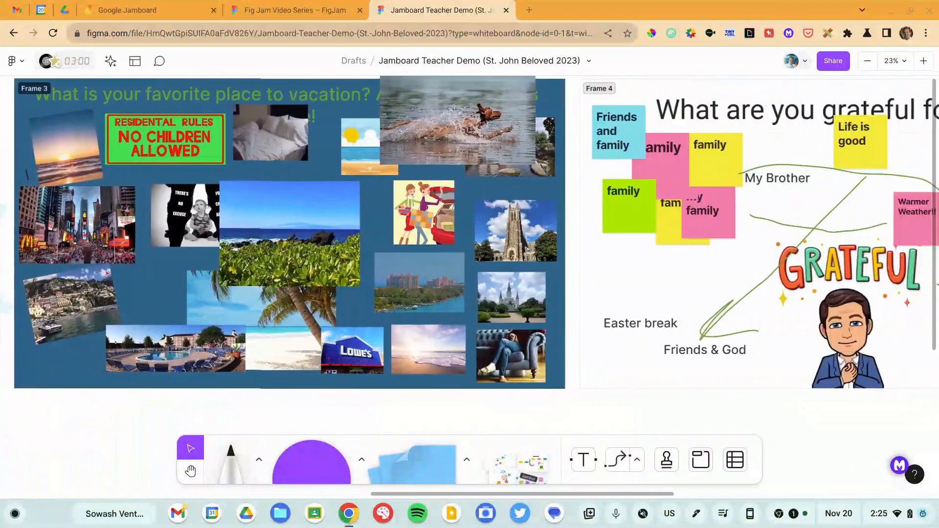
scroll(108, 273, right, 5)
scroll(107, 273, left, 5)
scroll(107, 273, left, 5)
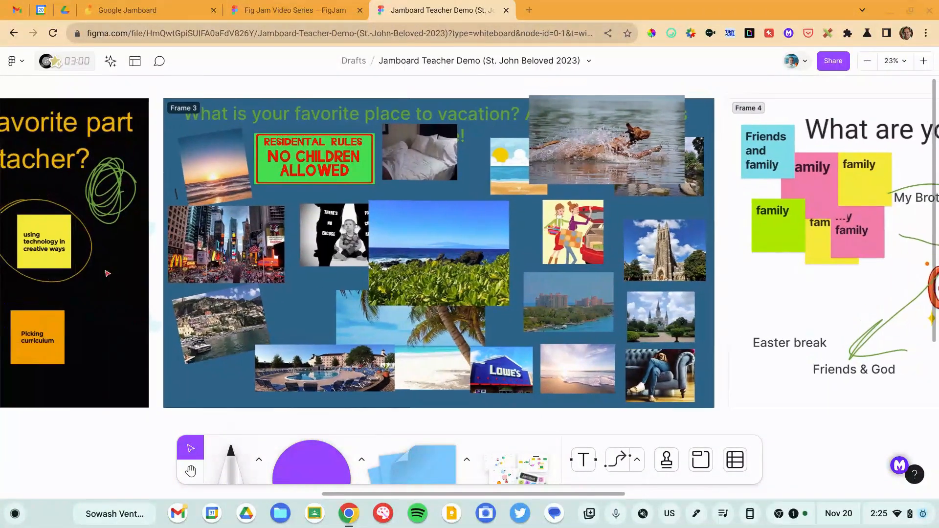
scroll(107, 273, left, 3)
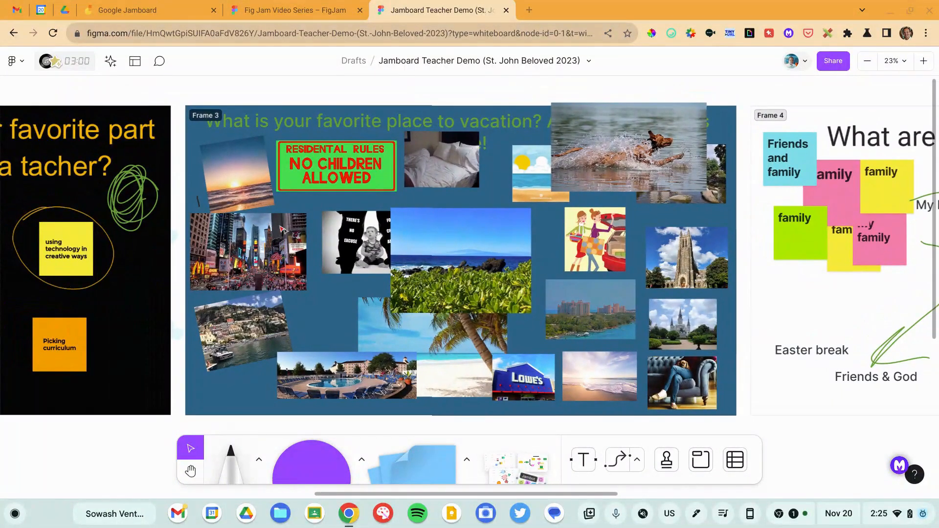
Shift the child photo in Frame 3 slightly to the left
drag(351, 249, 326, 248)
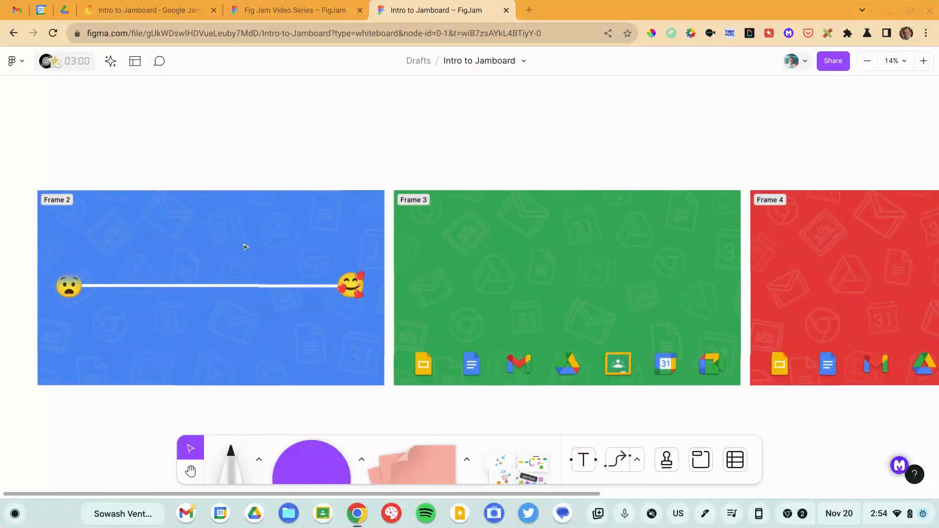
scroll(245, 247, up, 3)
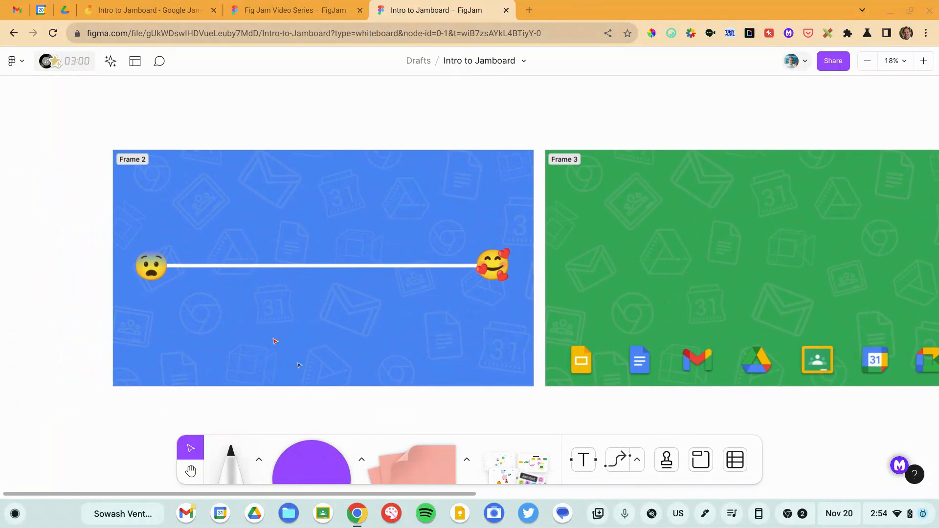
Switch to the sticky note tool to drop a pink sticky on Frame 2's rating line
click(411, 461)
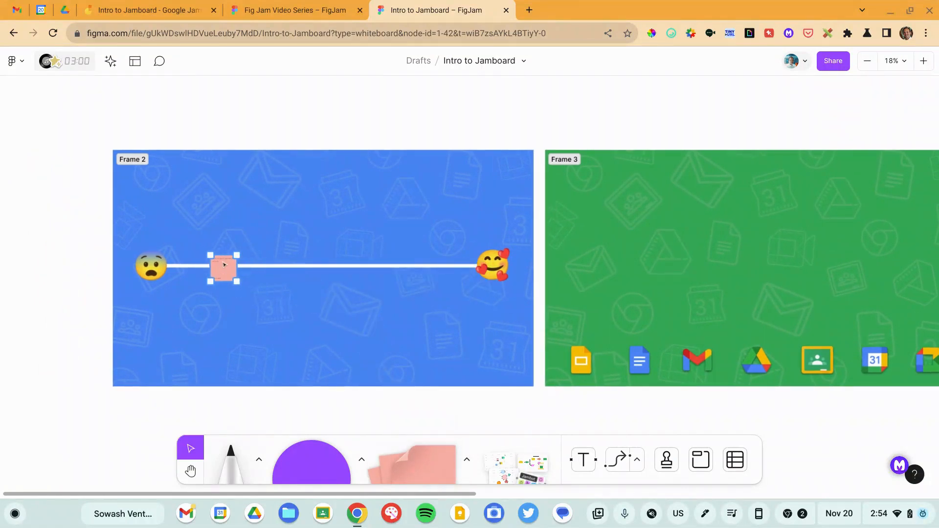
scroll(226, 266, right, 8)
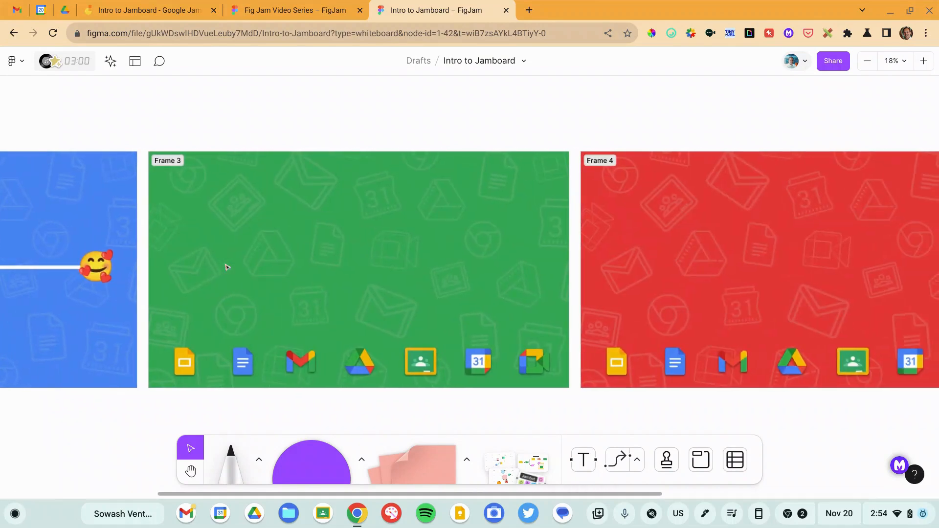
scroll(227, 266, right, 5)
scroll(226, 266, right, 3)
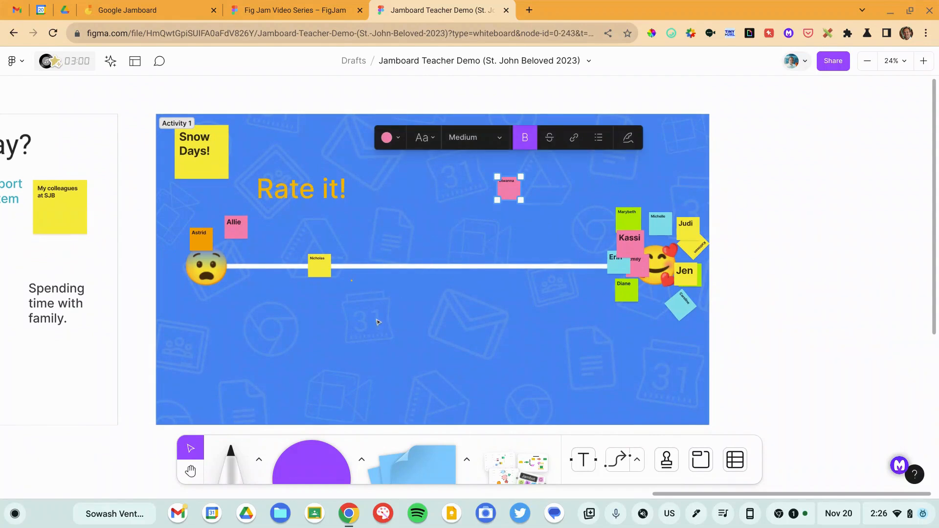
click(220, 279)
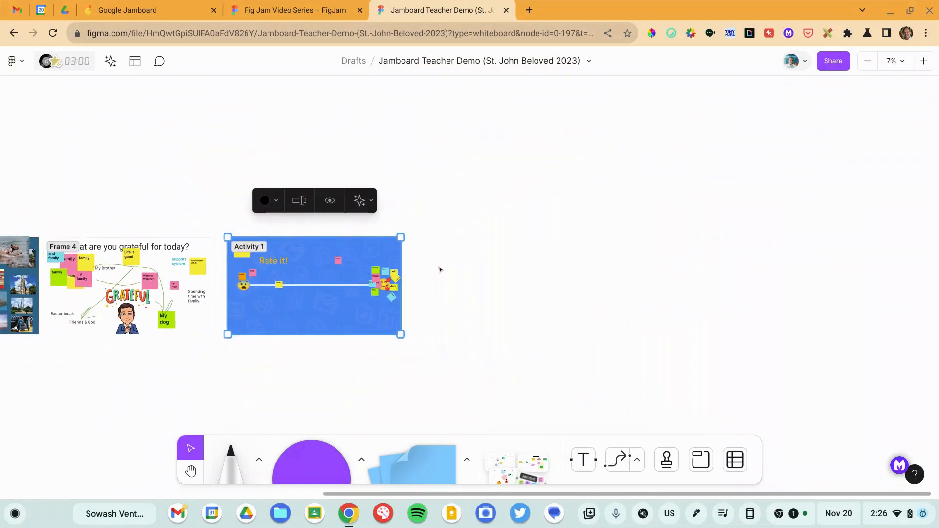
scroll(441, 270, down, 3)
scroll(440, 269, down, 3)
scroll(440, 270, down, 3)
scroll(440, 269, down, 1)
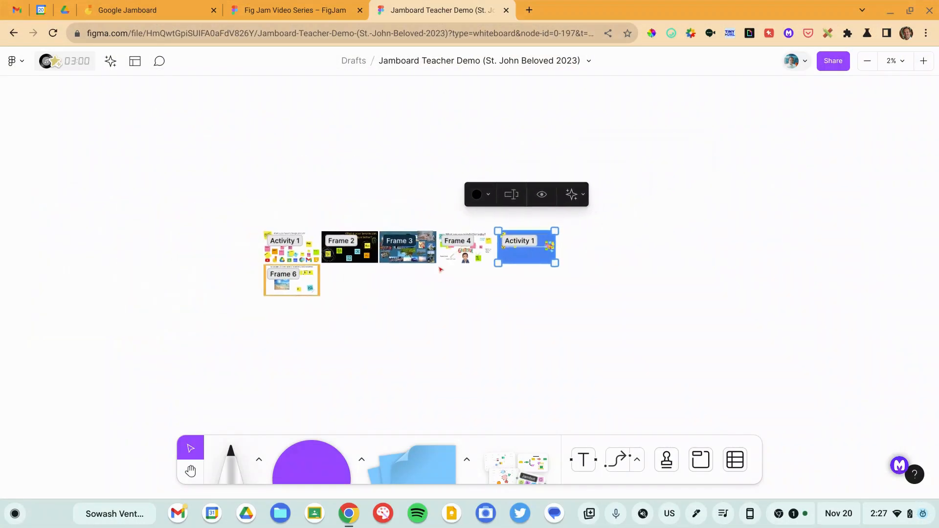
scroll(440, 270, up, 2)
scroll(440, 269, down, 1)
scroll(441, 269, up, 2)
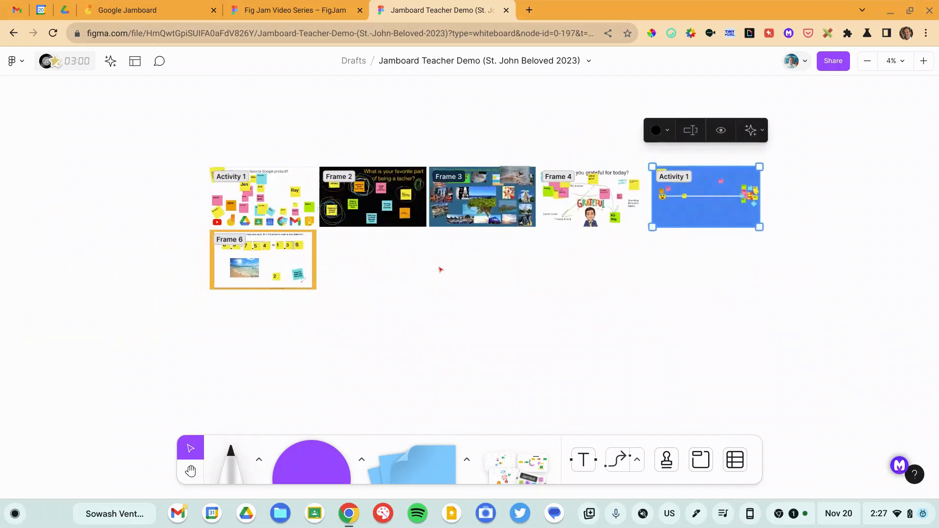
scroll(440, 270, up, 2)
scroll(441, 269, up, 3)
scroll(440, 269, down, 2)
scroll(440, 269, up, 1)
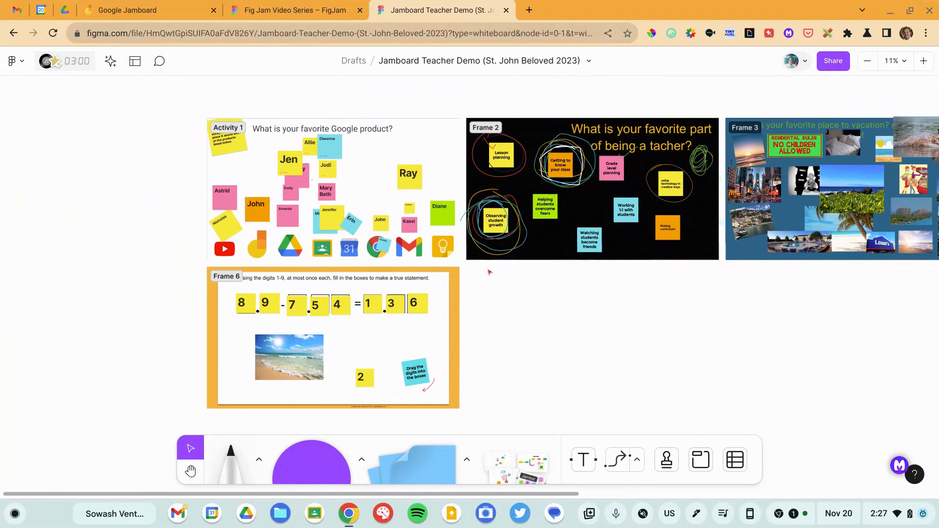
scroll(274, 146, up, 2)
scroll(274, 145, up, 1)
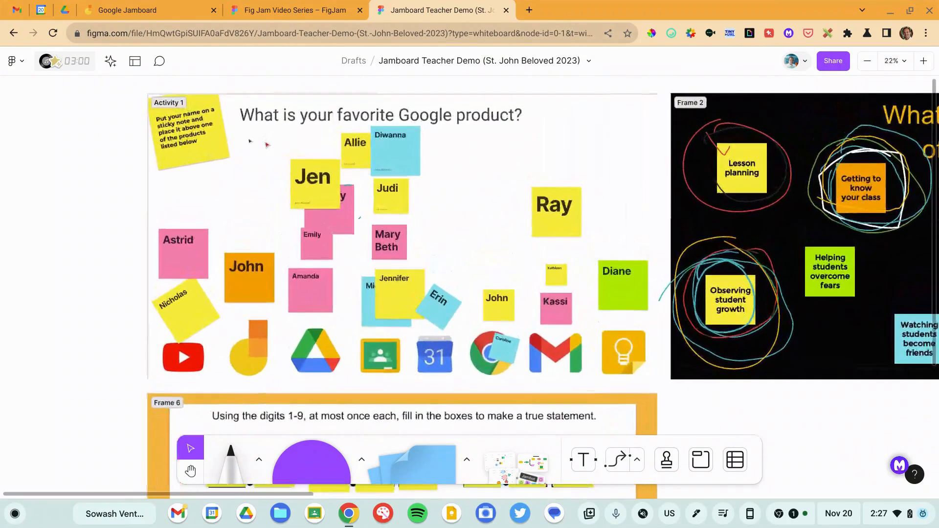
Drag the favorite Google product section left of Frame 6 and start renaming it Favorite Things
click(172, 105)
scroll(172, 105, down, 2)
scroll(172, 105, down, 1)
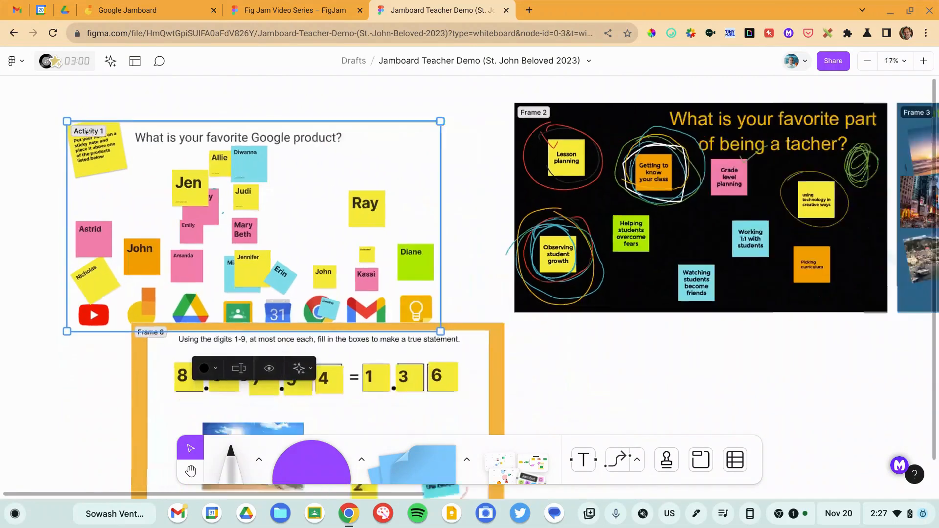
scroll(85, 132, down, 1)
scroll(86, 132, left, 5)
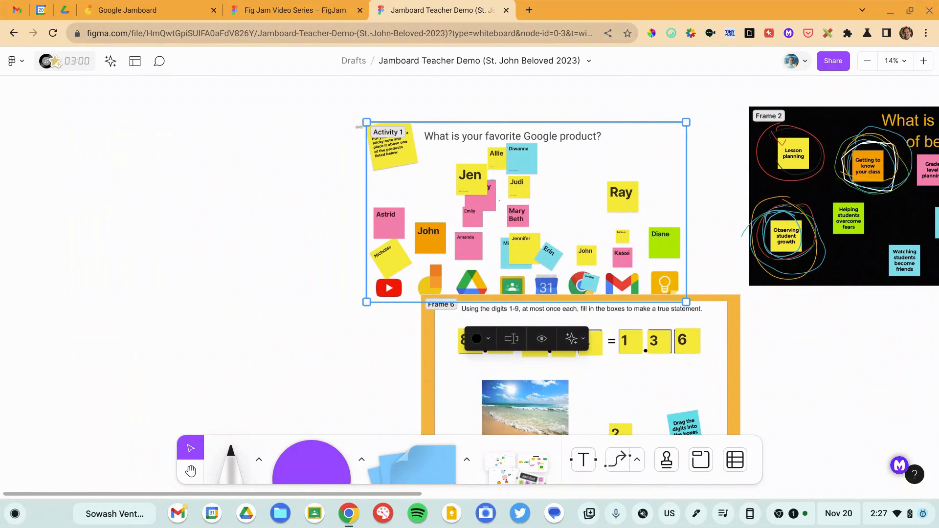
drag(405, 133, 57, 117)
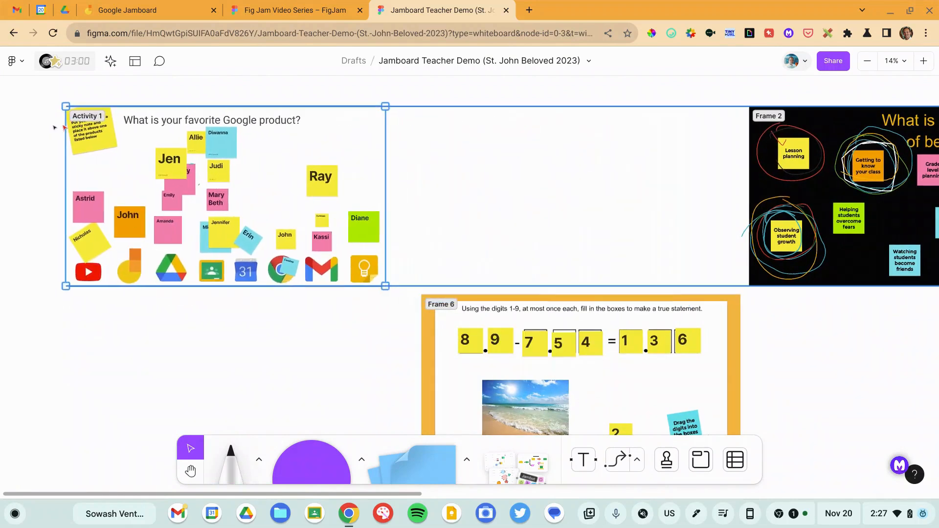
scroll(58, 116, down, 3)
scroll(57, 117, left, 4)
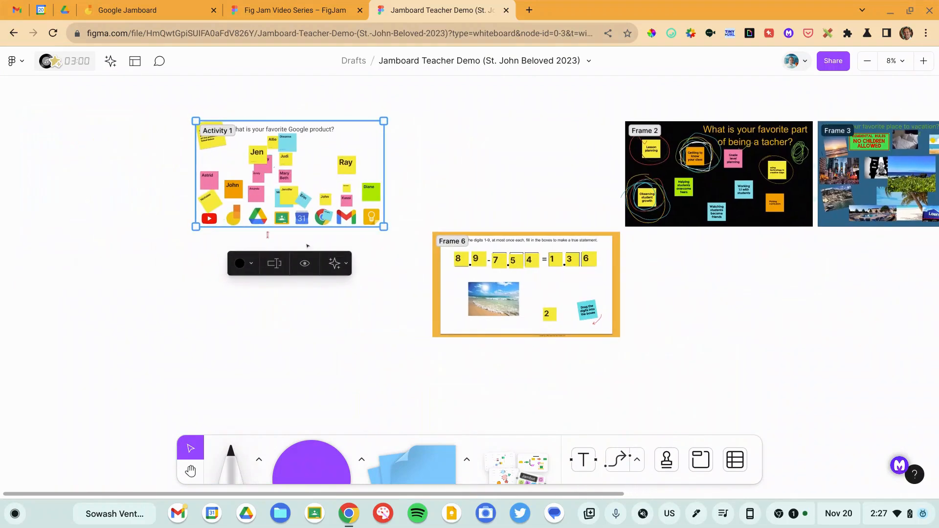
click(451, 241)
scroll(506, 279, up, 4)
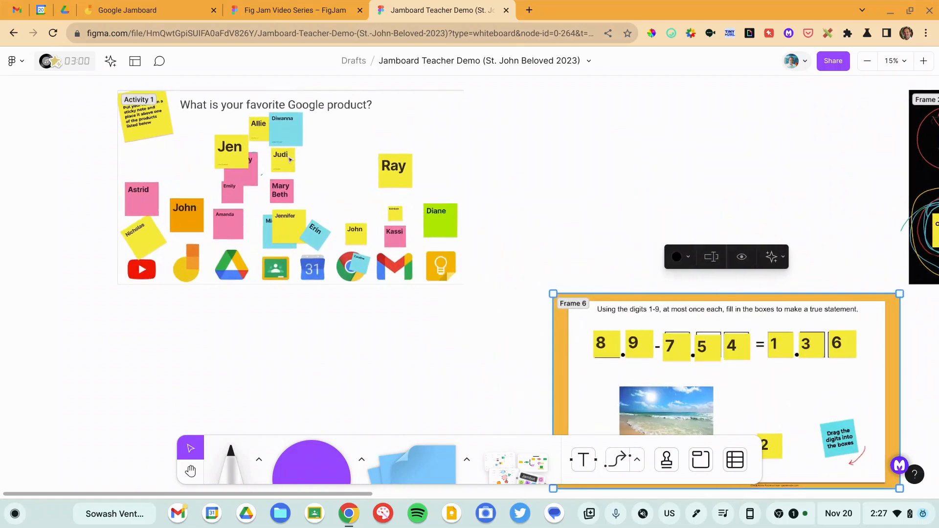
click(138, 99)
text(Favorite Things)
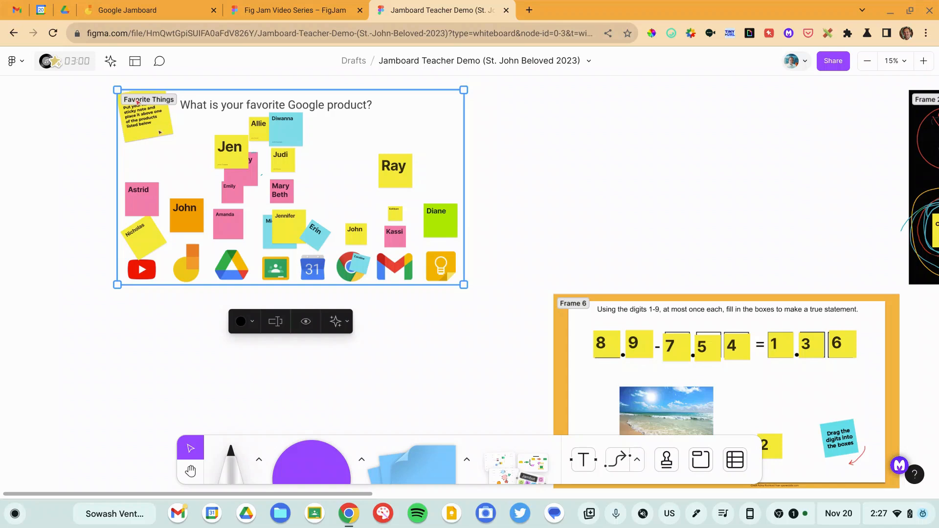
Hide the contents of the Favorite Things, Frame 2 and Frame 3 sections with the eye button
click(307, 322)
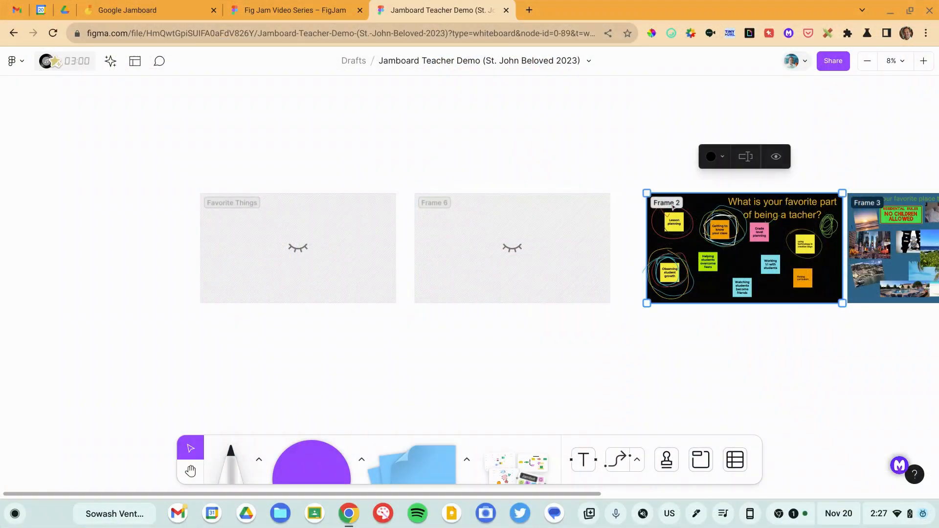
click(775, 156)
scroll(668, 180, right, 5)
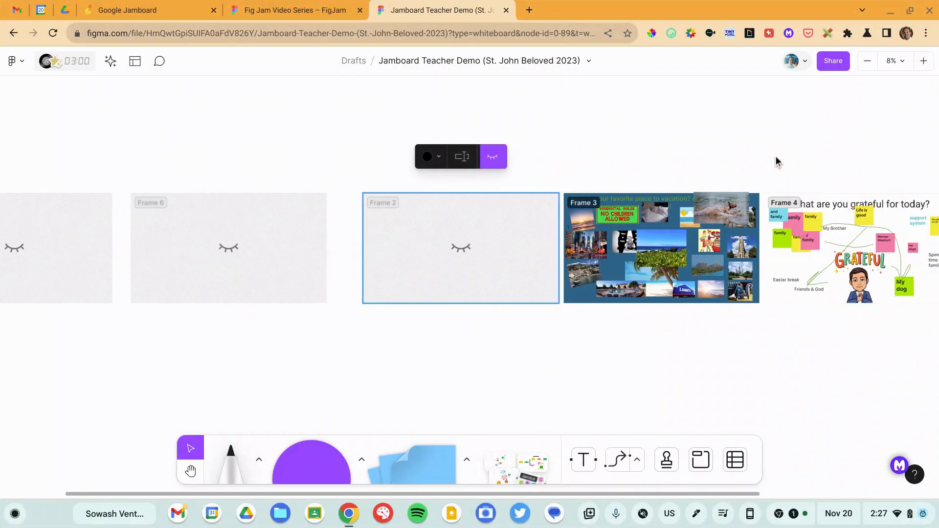
click(569, 205)
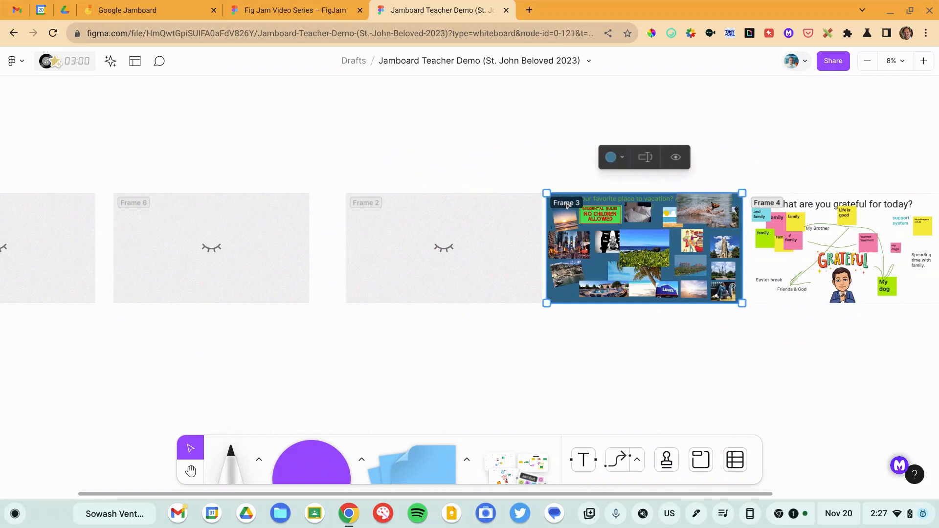
click(676, 158)
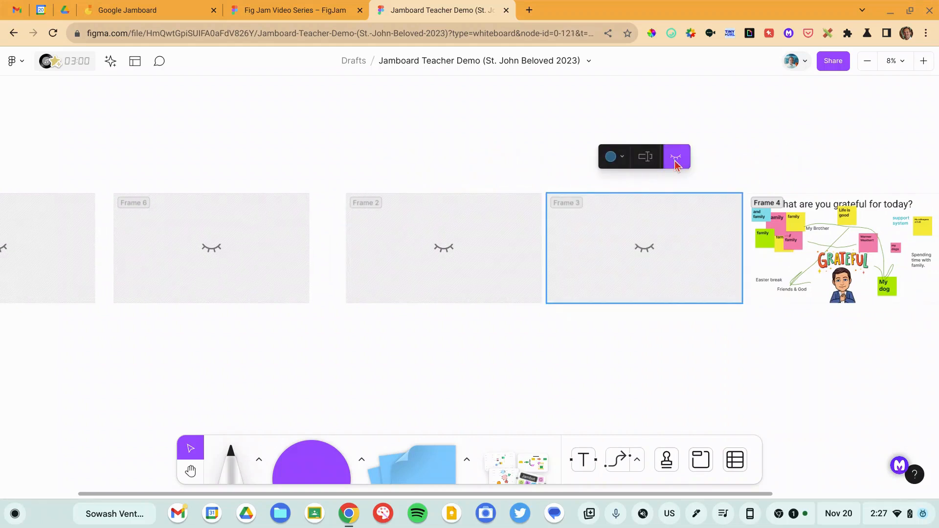
scroll(676, 161, right, 5)
scroll(676, 162, right, 2)
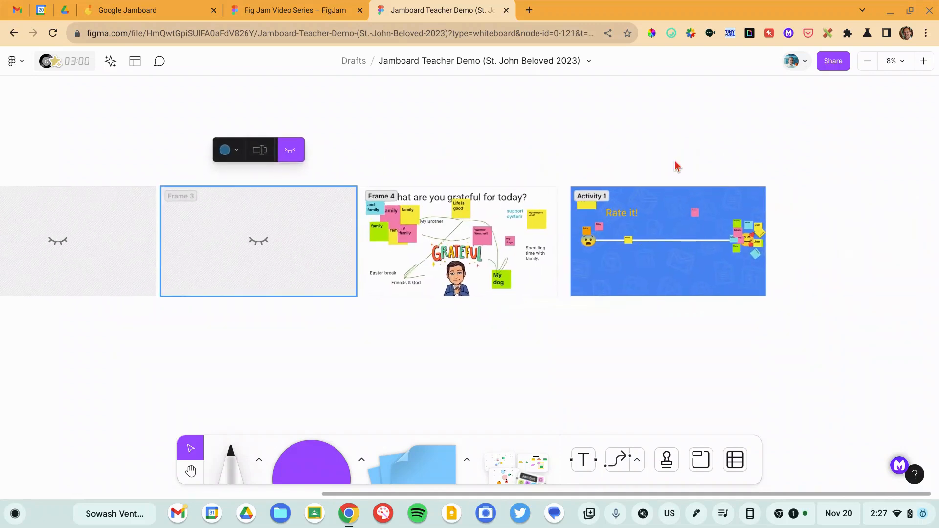
Ungroup the Rate it! section into loose notes
click(674, 228)
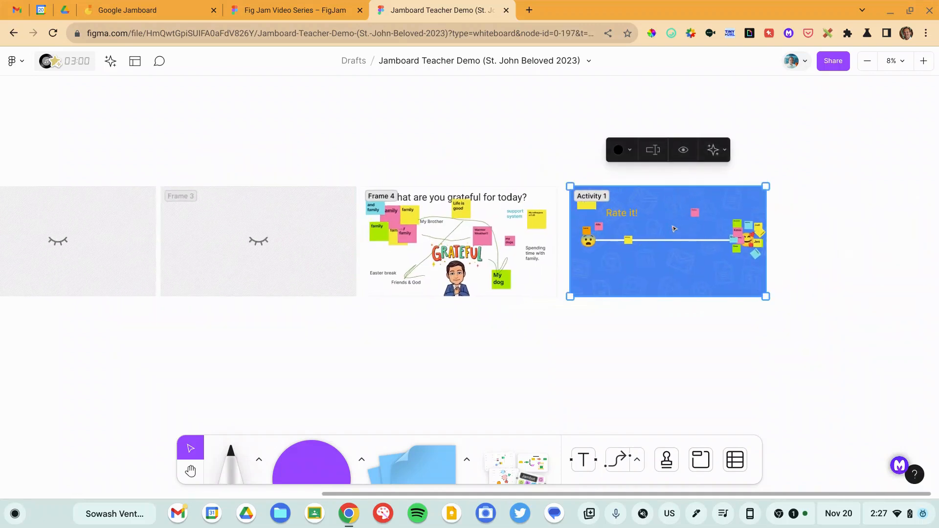
right_click(673, 228)
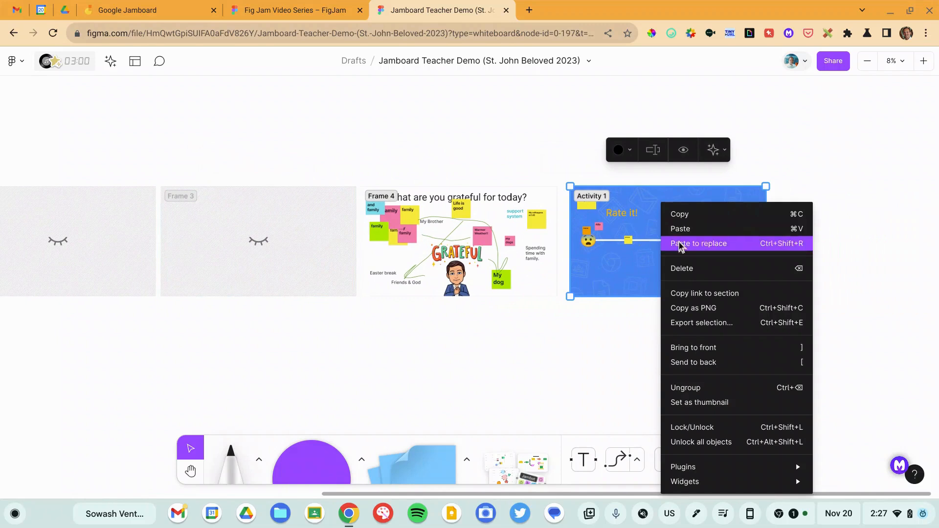
click(697, 388)
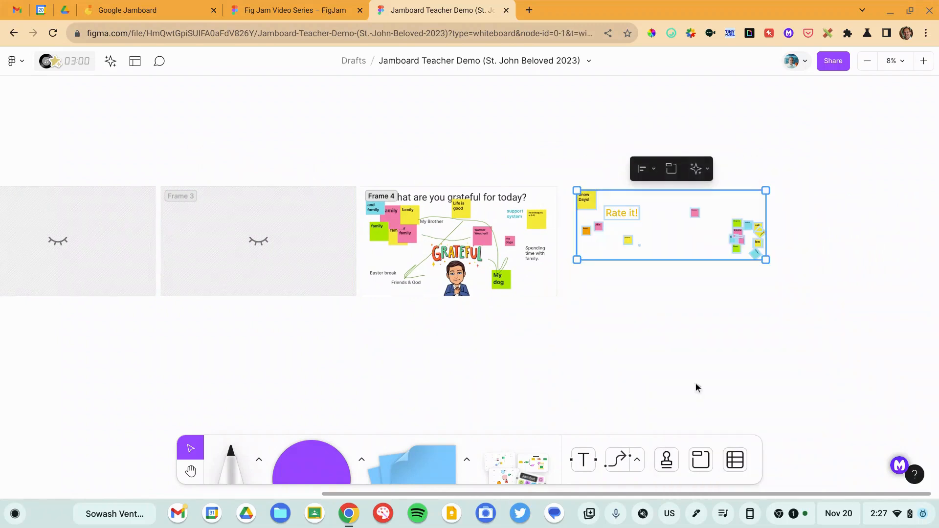
click(690, 341)
scroll(677, 214, up, 3)
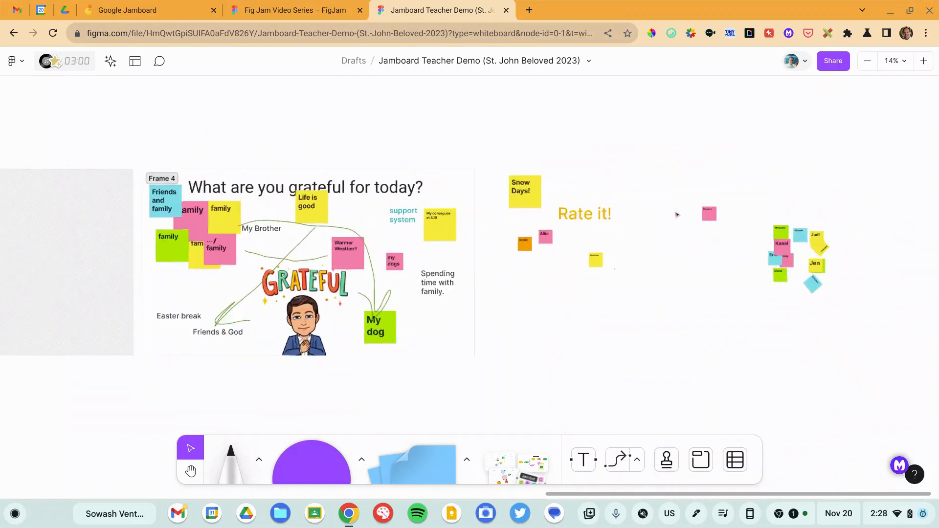
scroll(677, 215, up, 3)
scroll(677, 215, up, 3)
drag(692, 171, 764, 268)
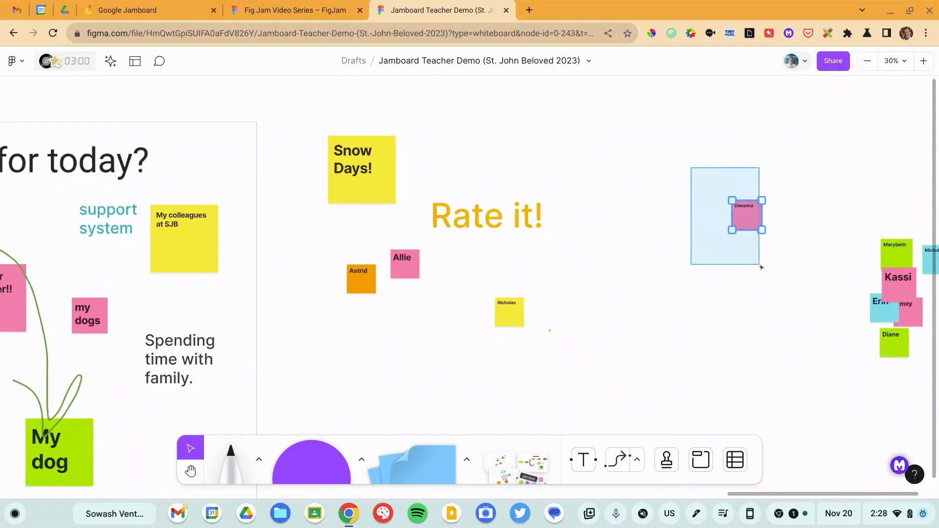
scroll(761, 268, down, 3)
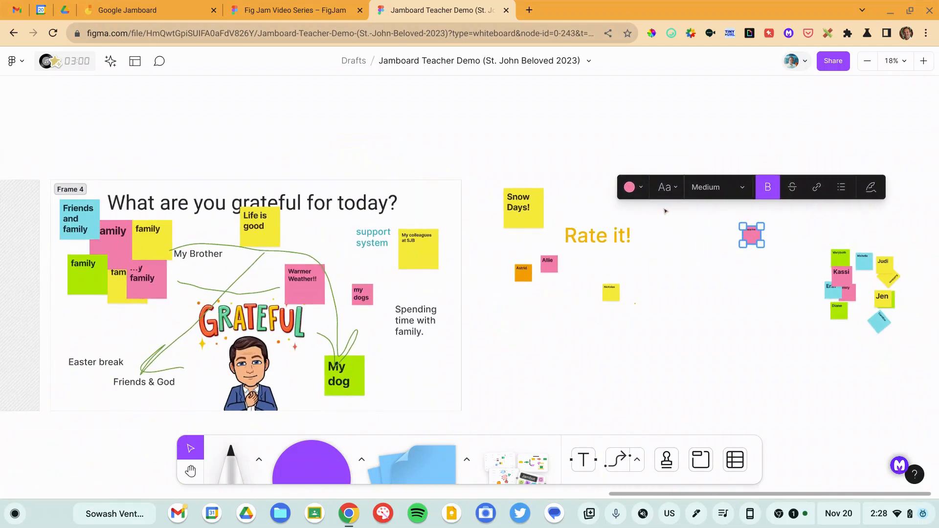
scroll(666, 211, down, 3)
drag(520, 308, 715, 397)
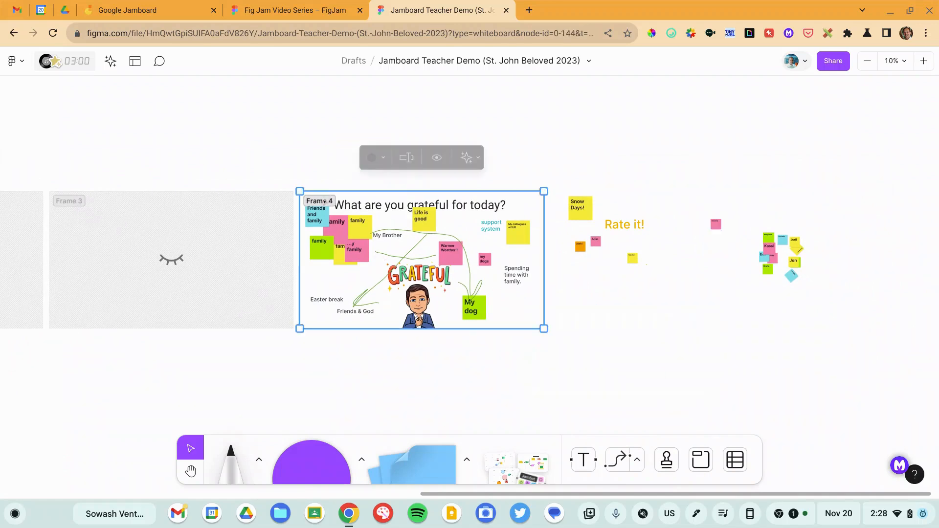
Move Frame 4 below the Rate it! notes, ungroup it, and marquee-select all the combined notes
drag(326, 197, 601, 302)
right_click(596, 308)
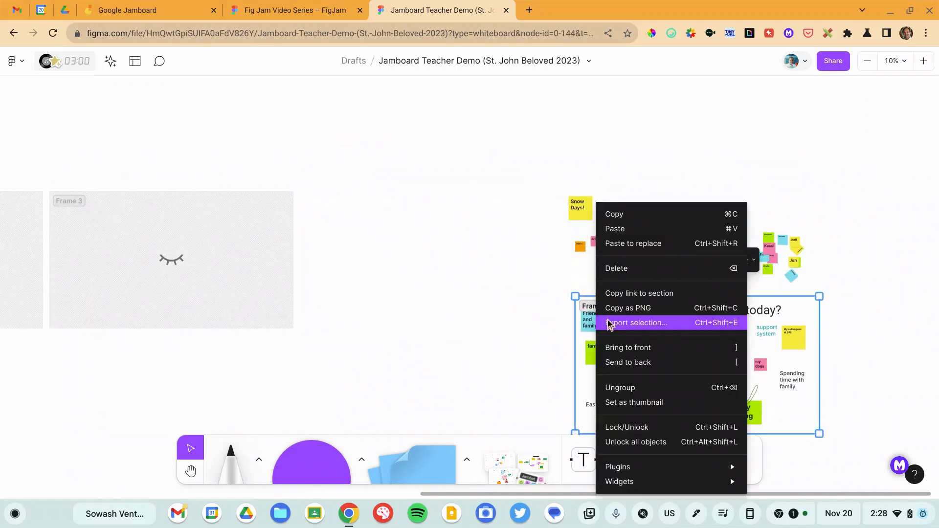
click(640, 389)
click(538, 173)
drag(538, 172, 871, 448)
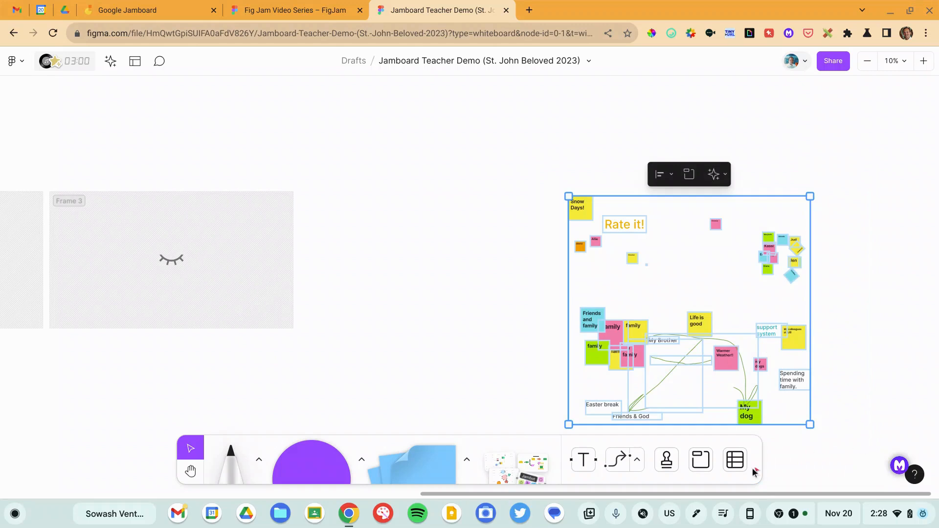